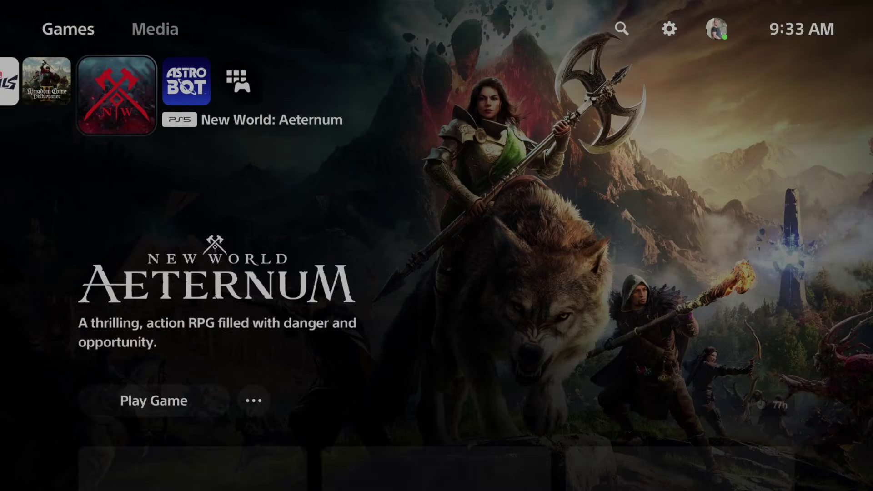
pyautogui.press('Right')
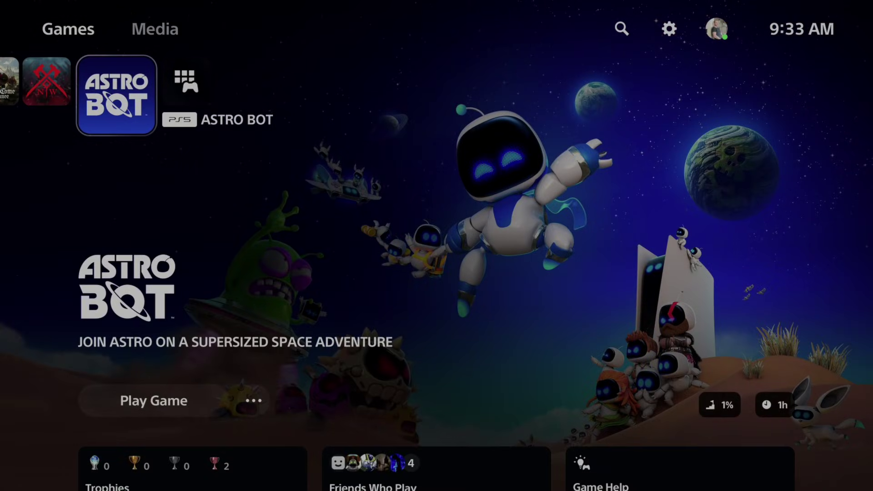
# - Return to Marvel Rivals in the game row and open Game Base from the Control Center
pyautogui.press('Left')
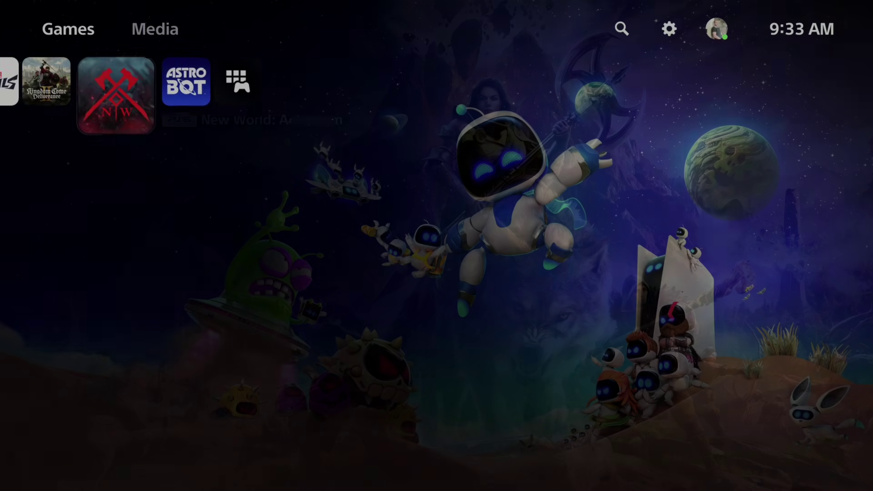
pyautogui.press('Left')
pyautogui.press('Left')
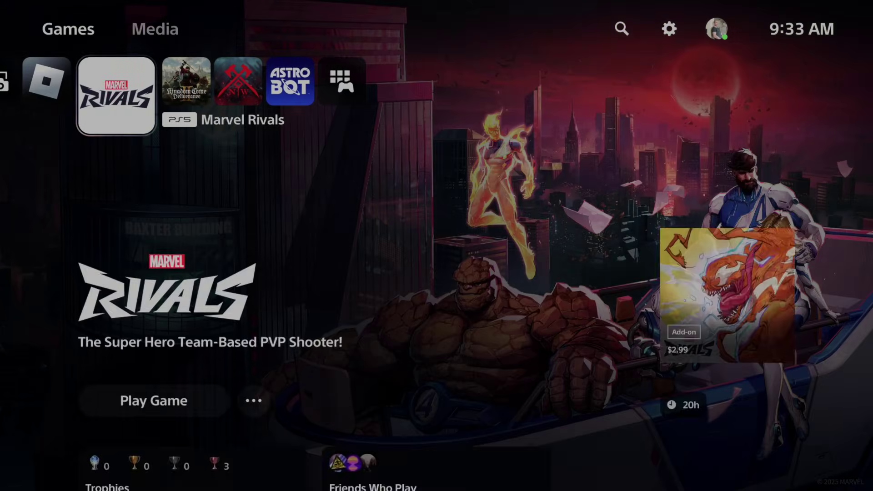
pyautogui.press('super')
pyautogui.press('Down')
pyautogui.press('Right')
pyautogui.press('Right')
pyautogui.press('Right')
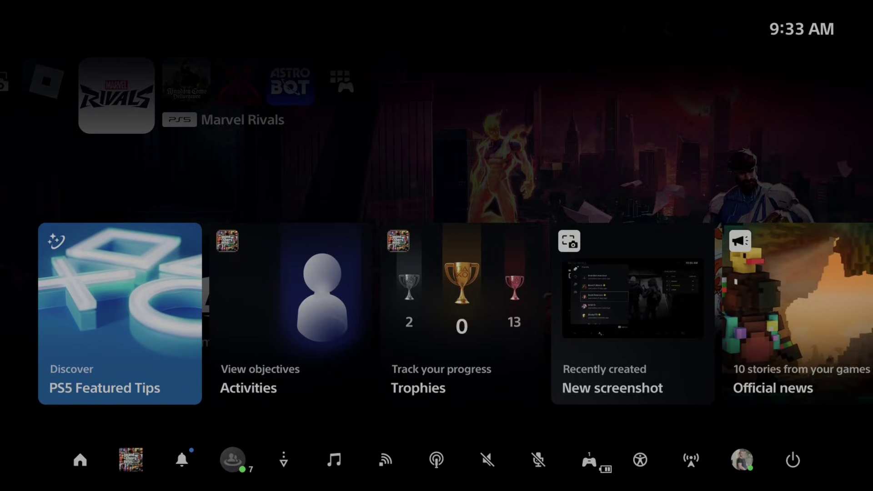
pyautogui.press('Left')
pyautogui.press('Return')
# - In Game Base's Discord section, open The b team server's voice channels
pyautogui.press('Down')
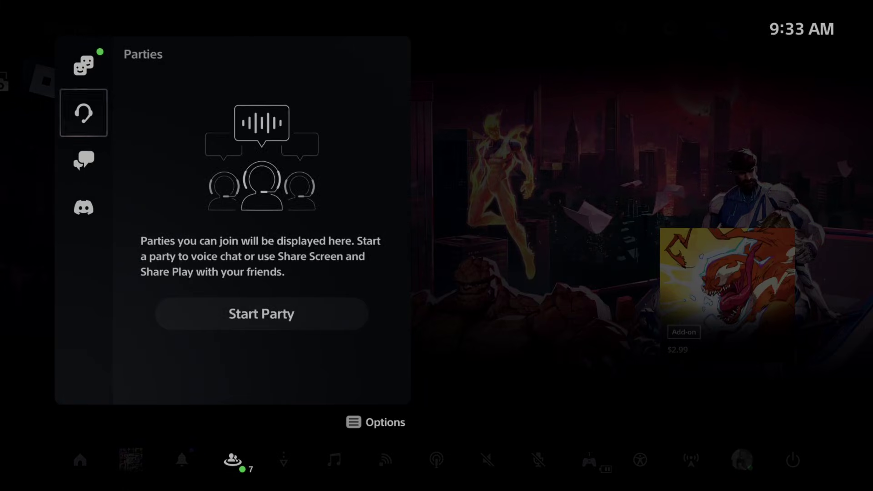
pyautogui.press('Down')
pyautogui.press('Down')
pyautogui.press('Right')
pyautogui.press('Down')
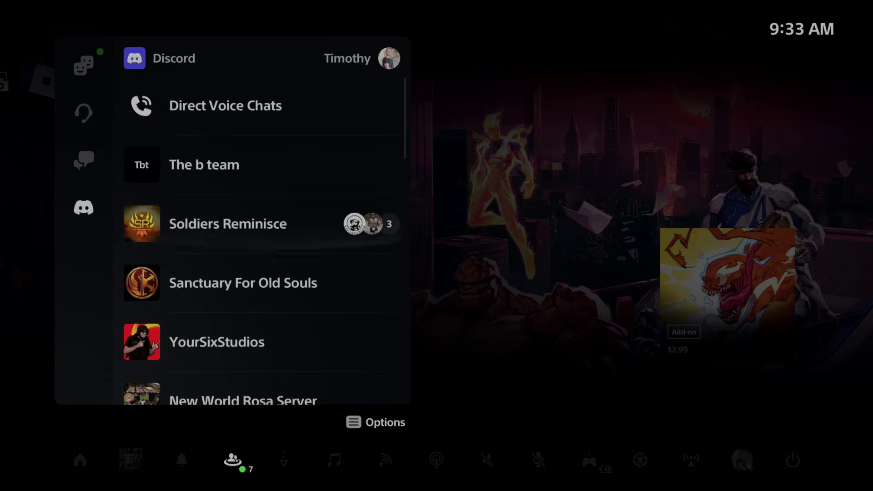
pyautogui.press('Up')
pyautogui.press('Return')
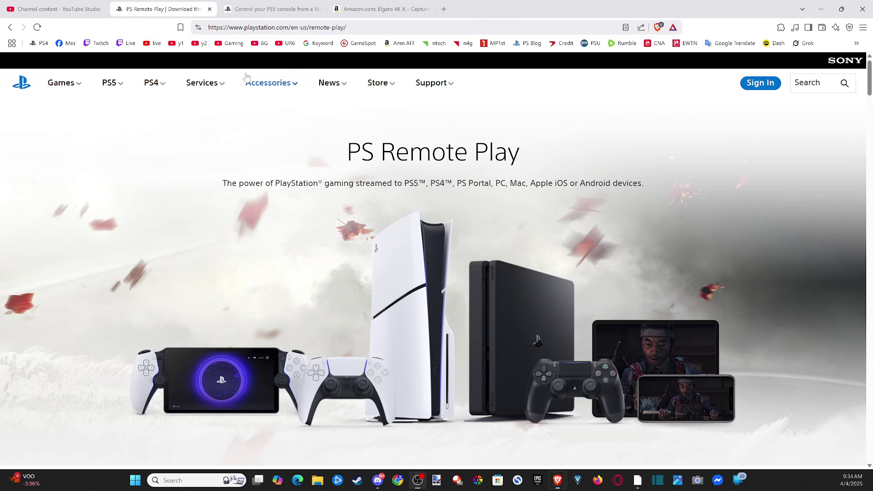
# - Open the official PS Remote Play page from the Google results and scroll to the Windows PC and Mac card
pyautogui.hotkey('alt', 'Left')
pyautogui.moveTo(156, 75); pyautogui.dragTo(78, 71)
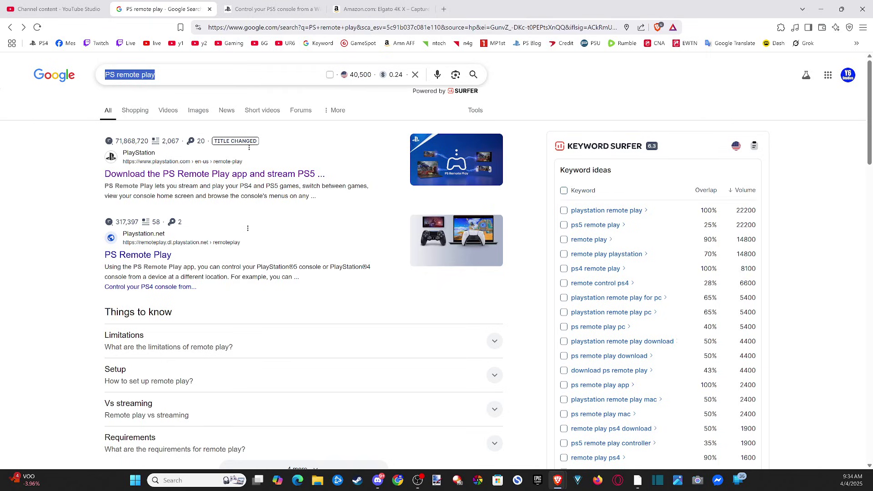
pyautogui.click(134, 173)
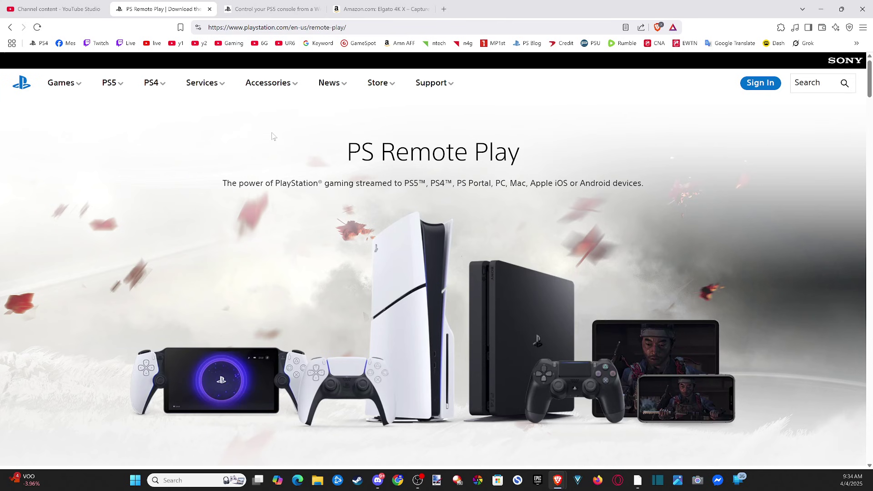
pyautogui.scroll(-10, 351, 220)
pyautogui.scroll(-15, 351, 220)
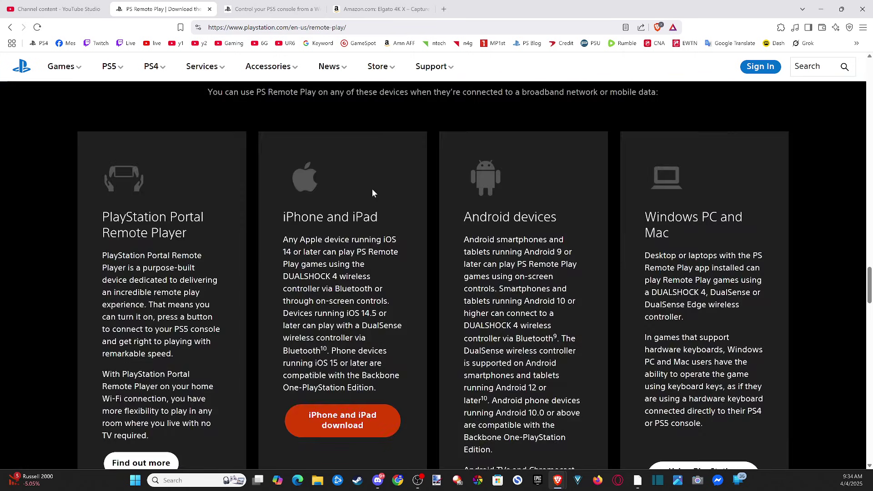
pyautogui.scroll(1, 609, 173)
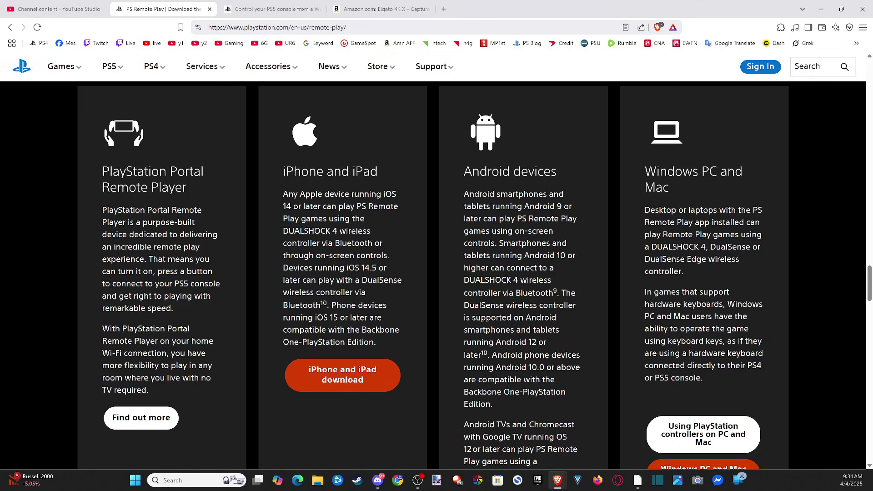
pyautogui.scroll(-2, 640, 215)
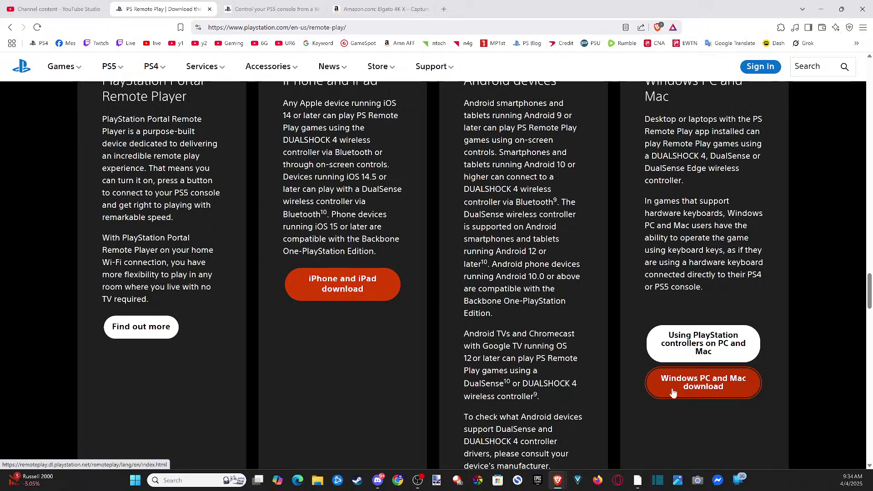
# - Choose the Windows PC Remote Play download, accept the licence terms, and launch PS Remote Play
pyautogui.click(674, 393)
pyautogui.click(243, 200)
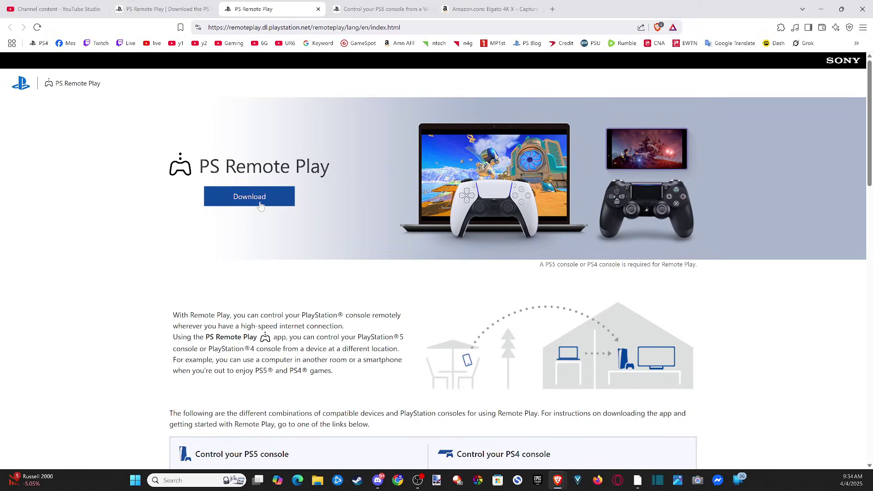
pyautogui.click(357, 241)
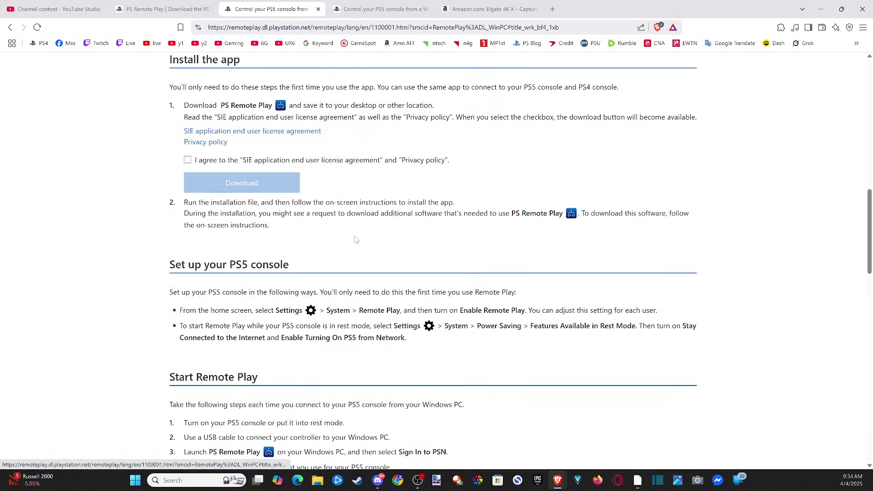
pyautogui.click(188, 159)
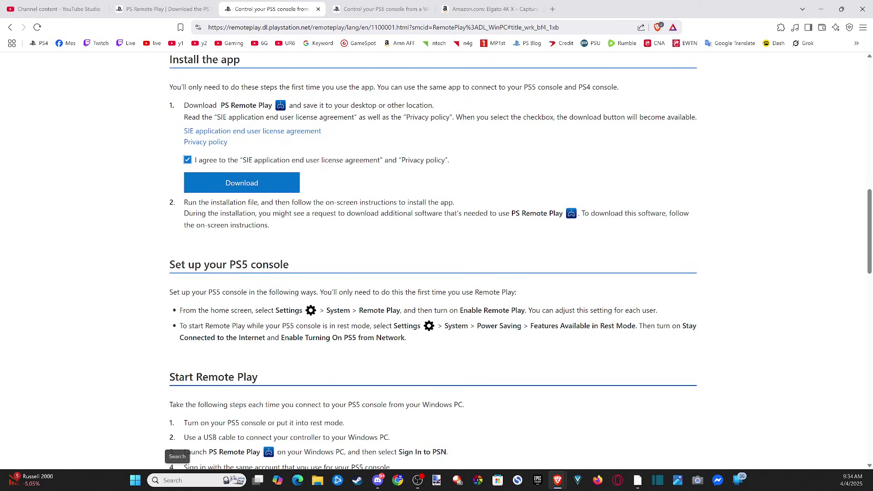
pyautogui.click(175, 480)
pyautogui.click(195, 172)
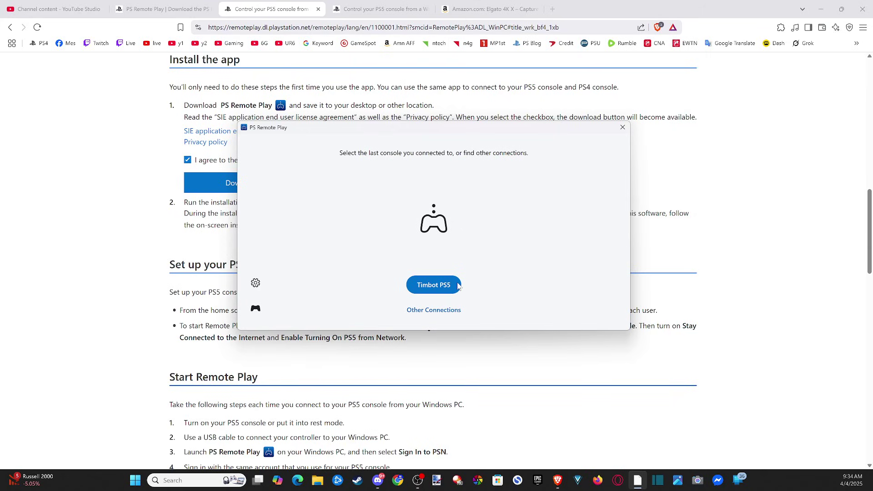
# - Switch to the browser tab showing the Elgato 4K X Amazon listing
pyautogui.click(473, 4)
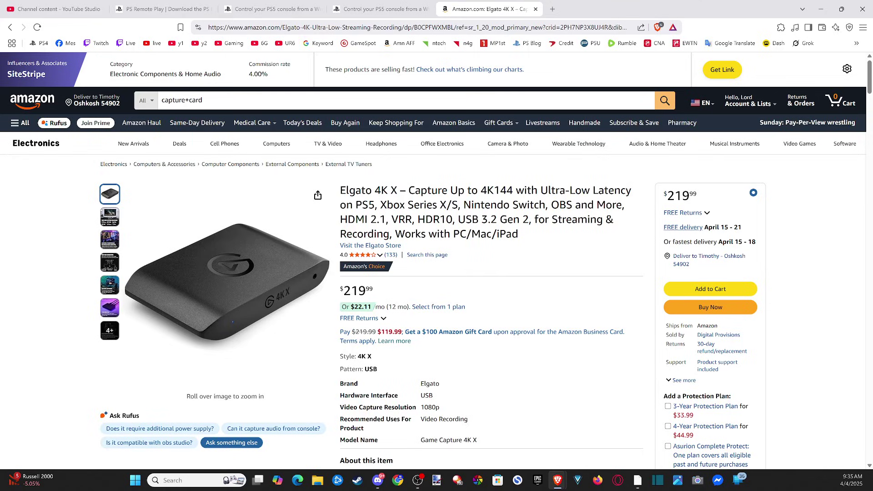
# - Highlight the Elgato 4K X name and 4K144 spec, then return to the capture card search results
pyautogui.moveTo(398, 191); pyautogui.dragTo(337, 192)
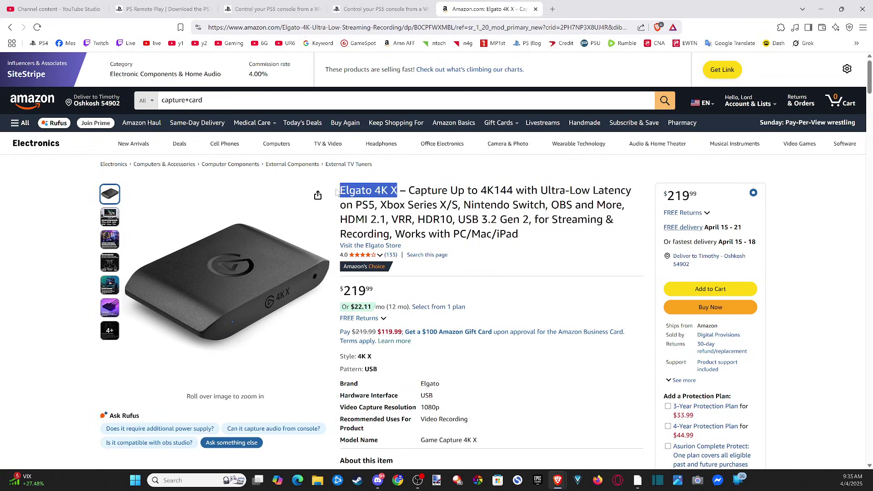
pyautogui.moveTo(480, 191); pyautogui.dragTo(513, 190)
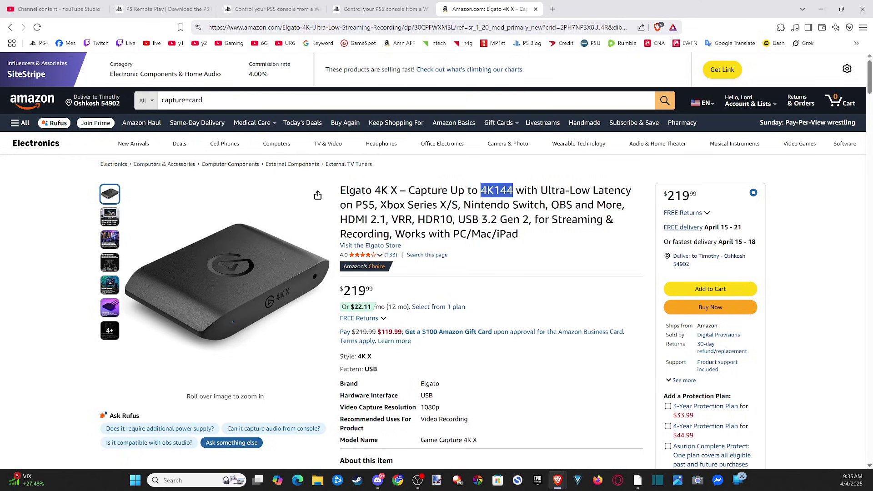
pyautogui.click(513, 191)
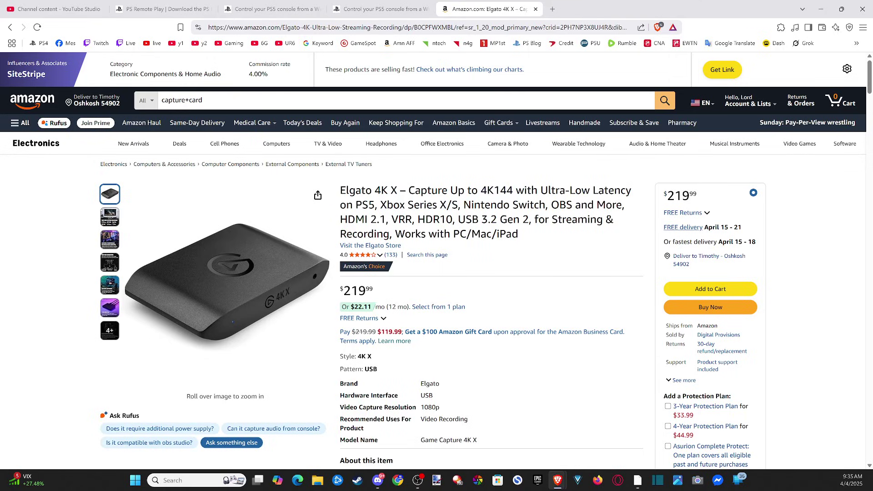
pyautogui.hotkey('alt', 'Left')
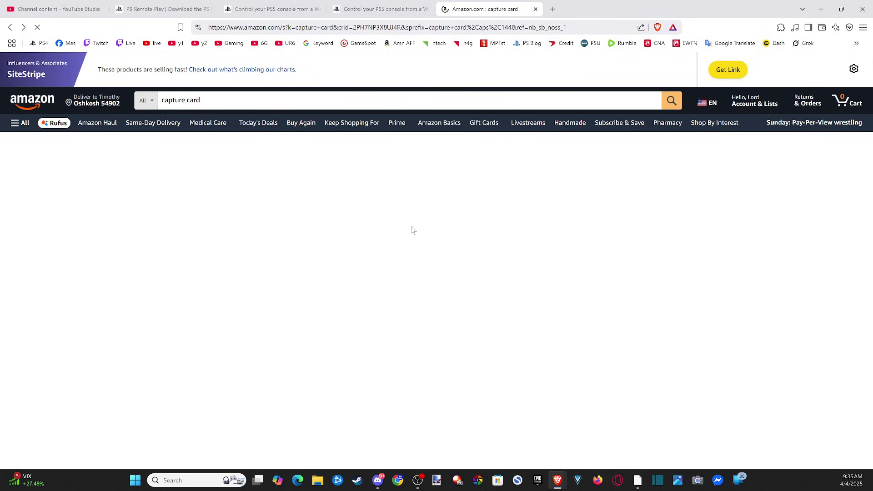
pyautogui.scroll(20, 317, 283)
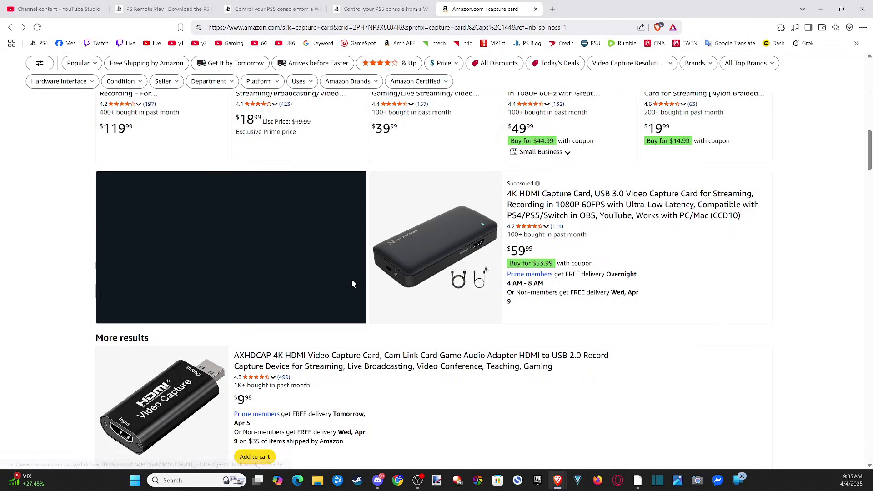
pyautogui.scroll(10, 351, 280)
pyautogui.scroll(2, 364, 280)
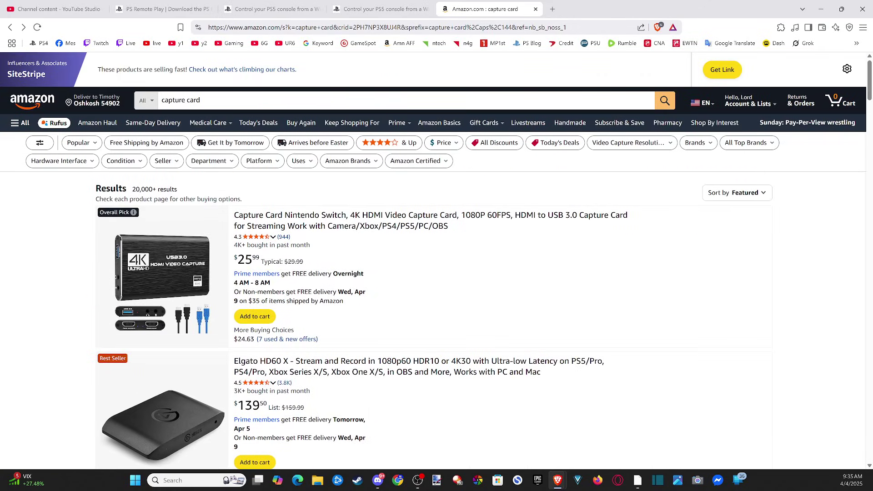
pyautogui.scroll(-3, 347, 275)
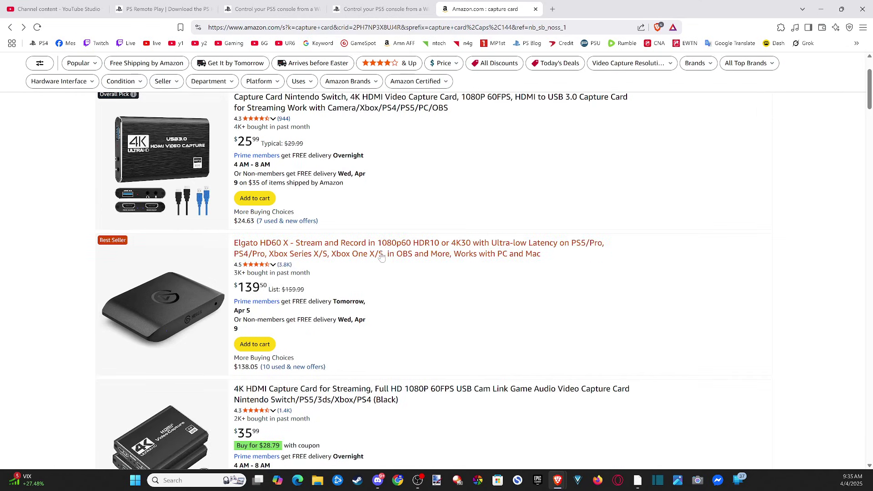
# - Bring PS Remote Play to the front and connect to the last-used PS5 console
pyautogui.moveTo(645, 482)
pyautogui.click(648, 461)
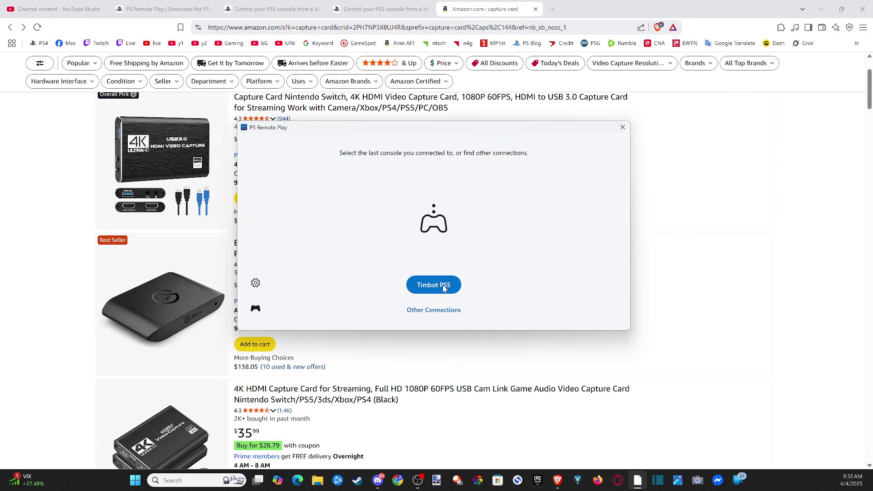
pyautogui.click(444, 287)
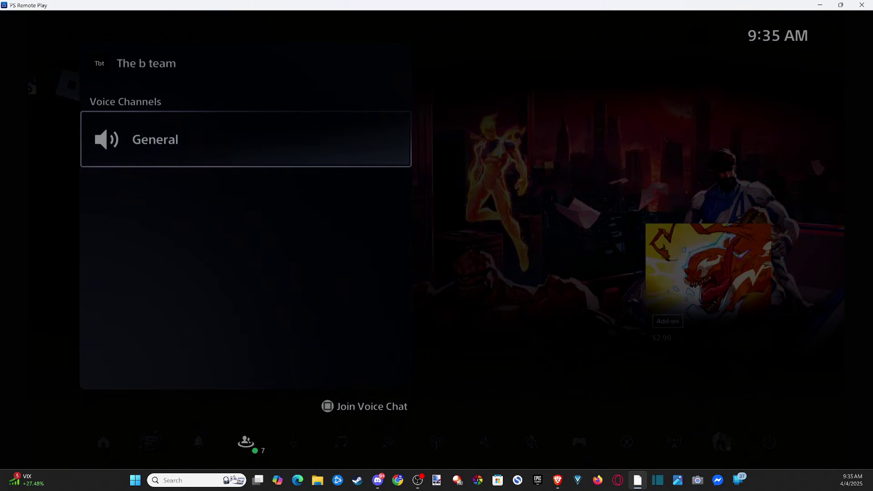
pyautogui.moveTo(489, 178)
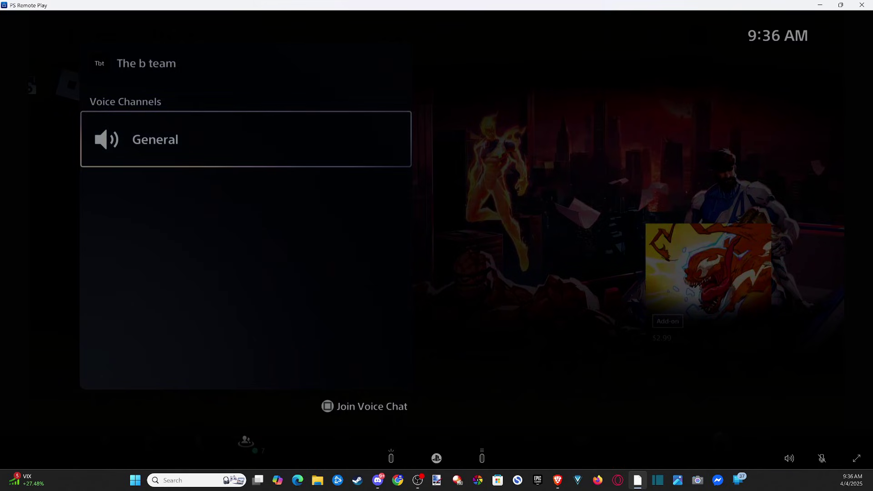
# - Join the General voice channel in Discord and go live streaming the PS Remote Play window
pyautogui.hotkey('alt', 'Tab')
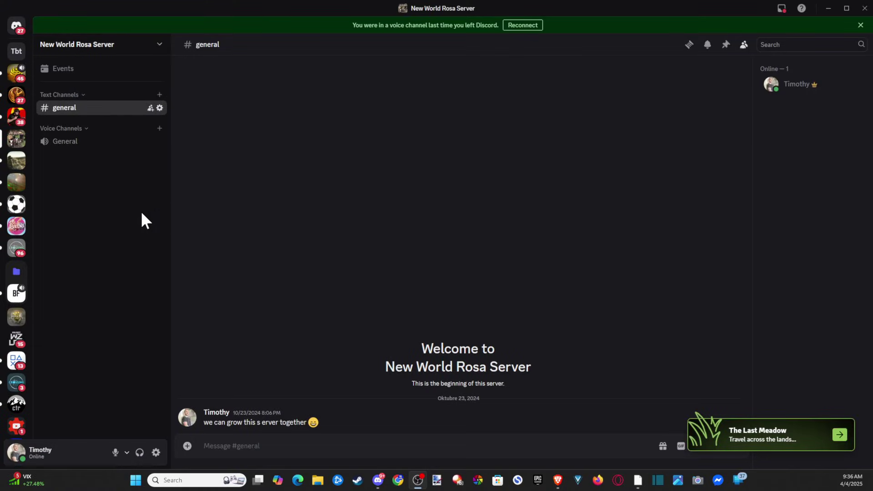
pyautogui.click(96, 142)
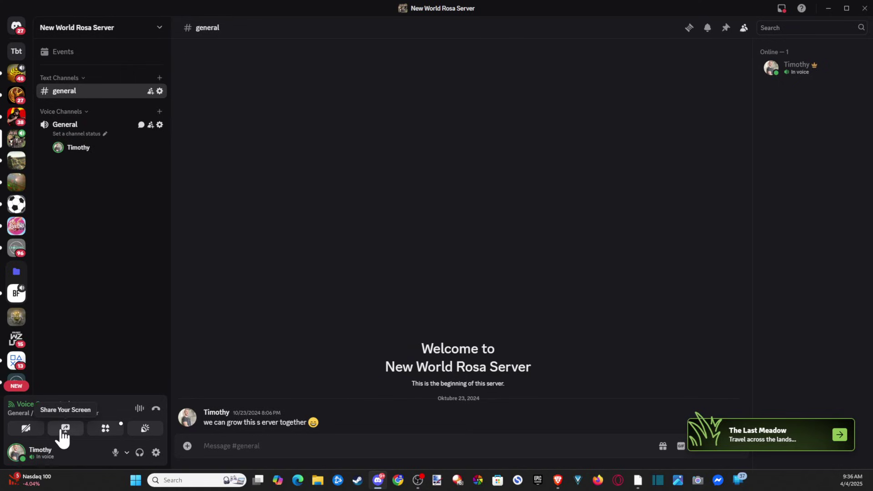
pyautogui.click(63, 429)
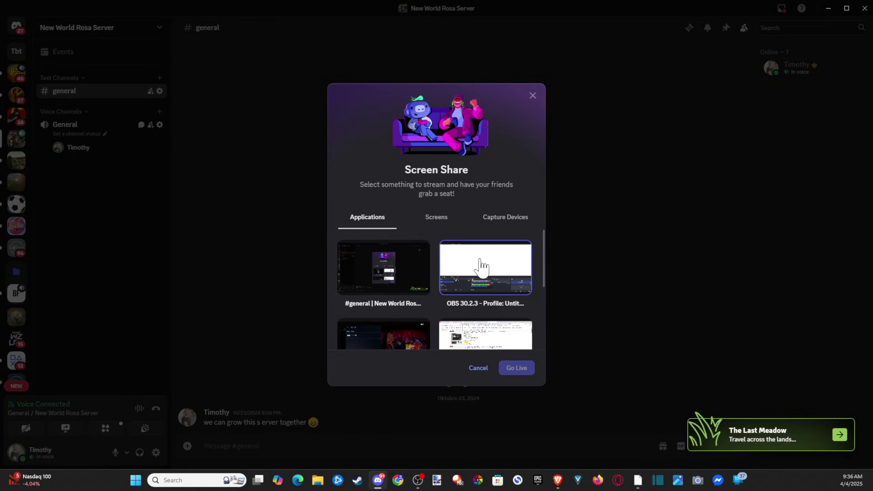
pyautogui.scroll(-2, 382, 339)
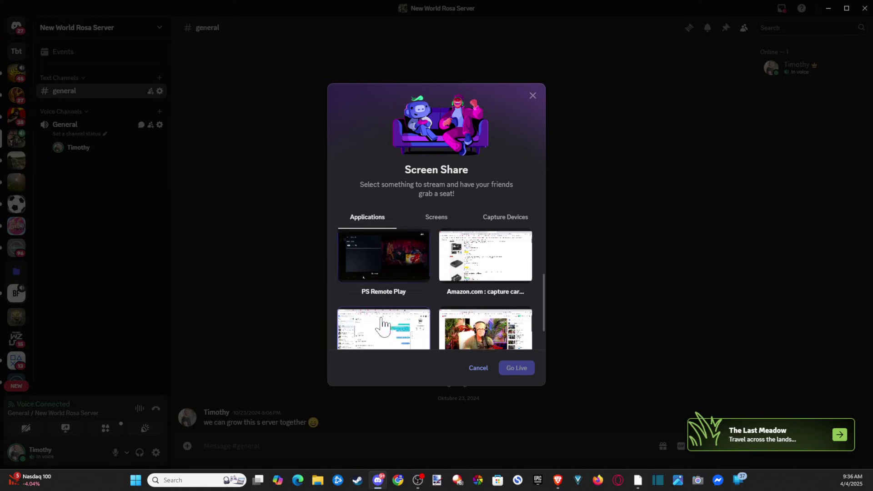
pyautogui.scroll(1, 386, 259)
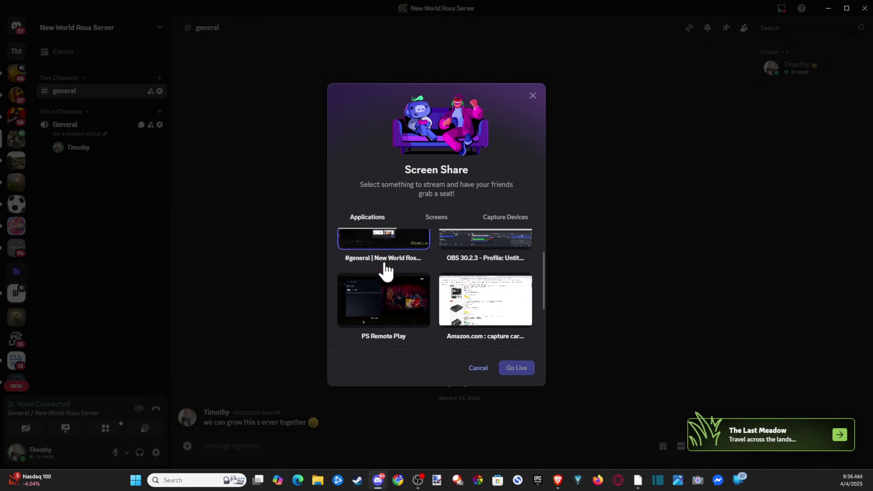
pyautogui.click(386, 322)
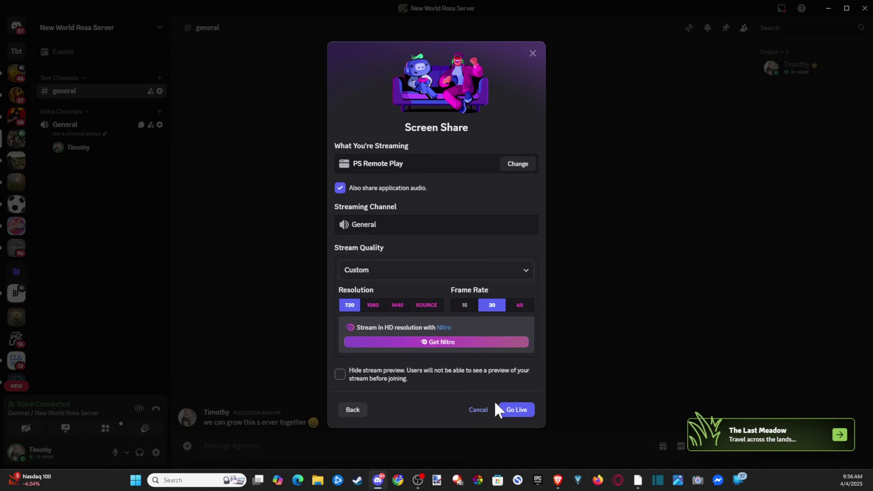
pyautogui.click(514, 411)
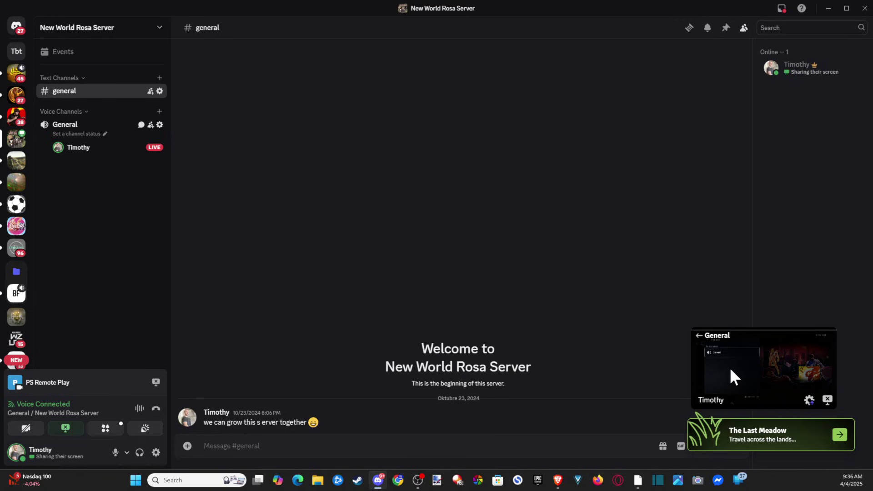
# - Stop streaming the PS Remote Play window
pyautogui.click(828, 399)
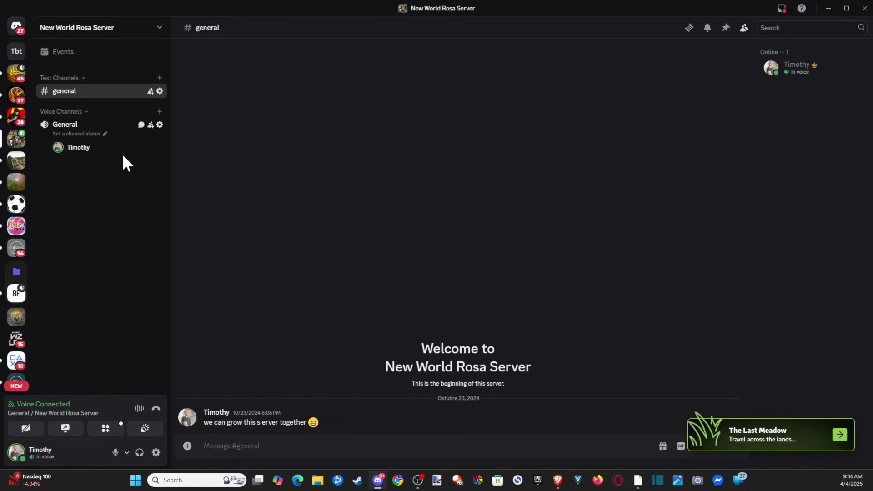
pyautogui.click(91, 148)
pyautogui.click(83, 316)
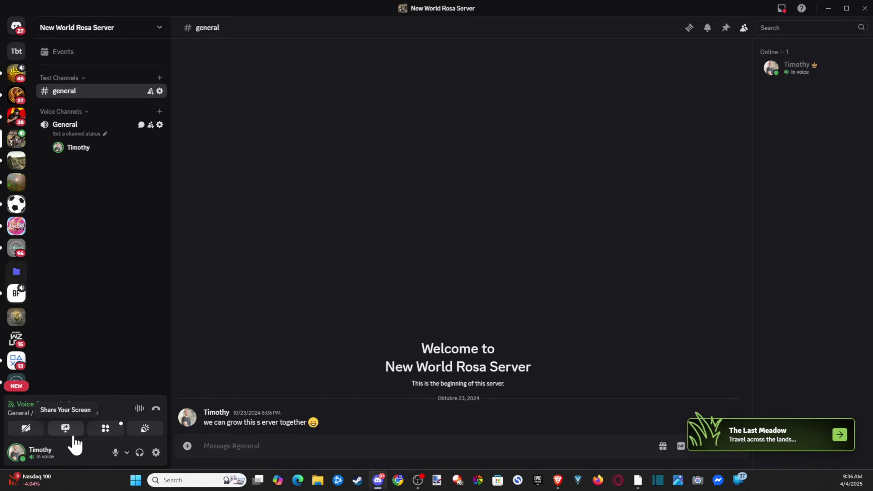
# - Go live with the Live Gamer ULTRA Stream_Engine capture device feed
pyautogui.click(75, 435)
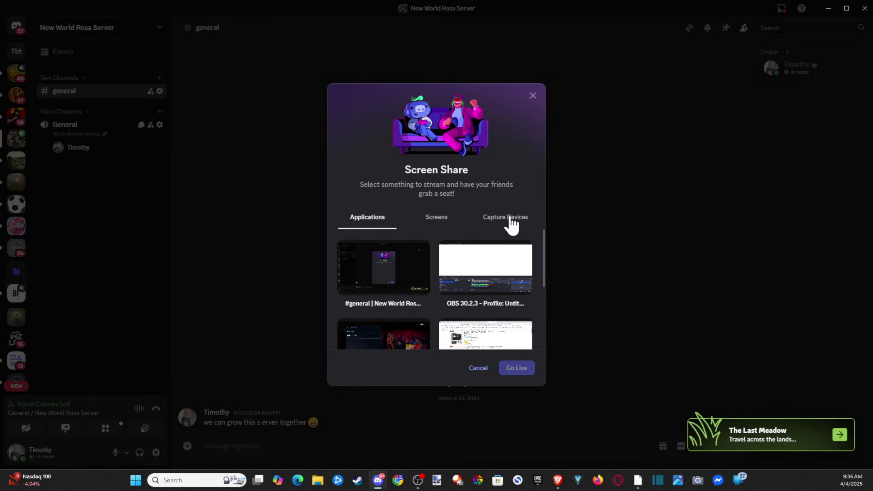
pyautogui.click(511, 221)
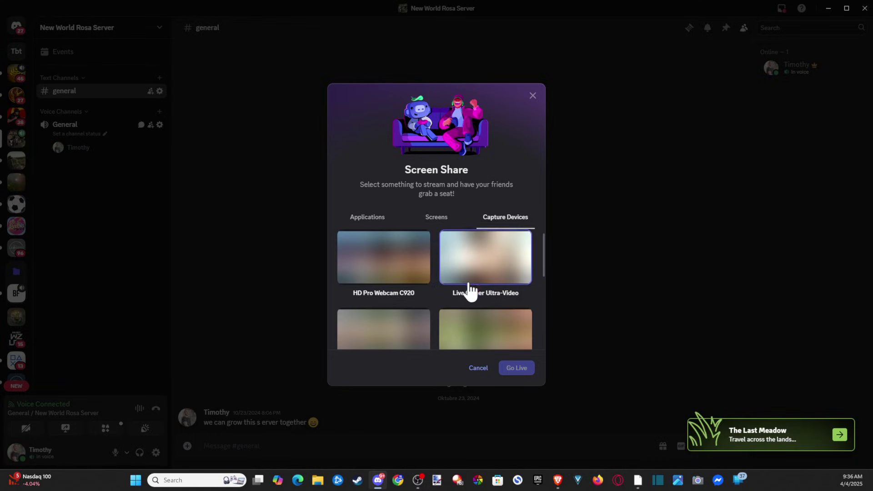
pyautogui.scroll(-2, 470, 289)
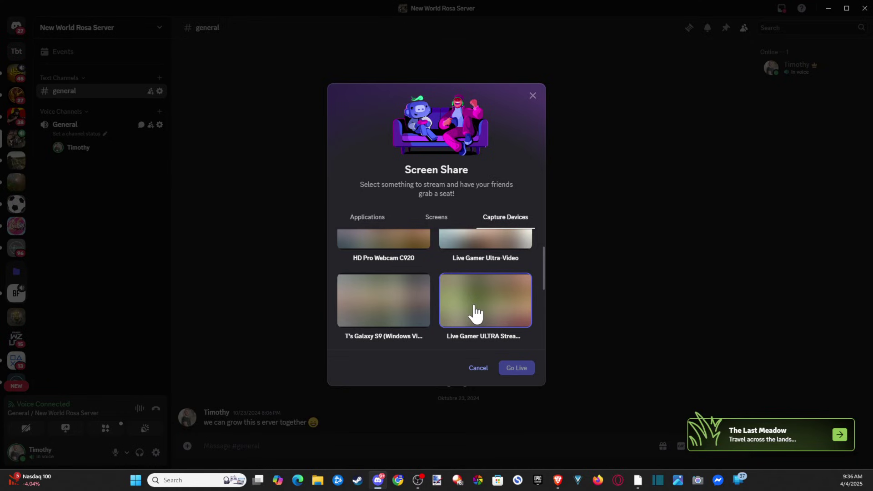
pyautogui.click(474, 306)
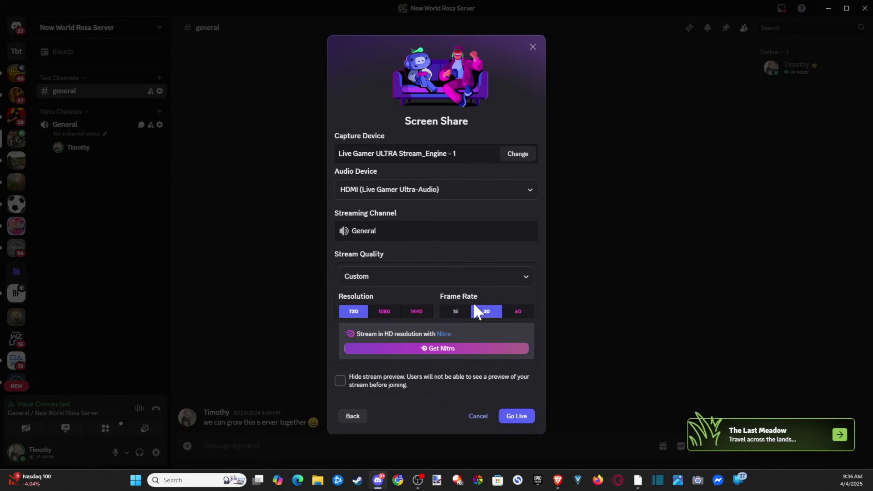
pyautogui.click(517, 416)
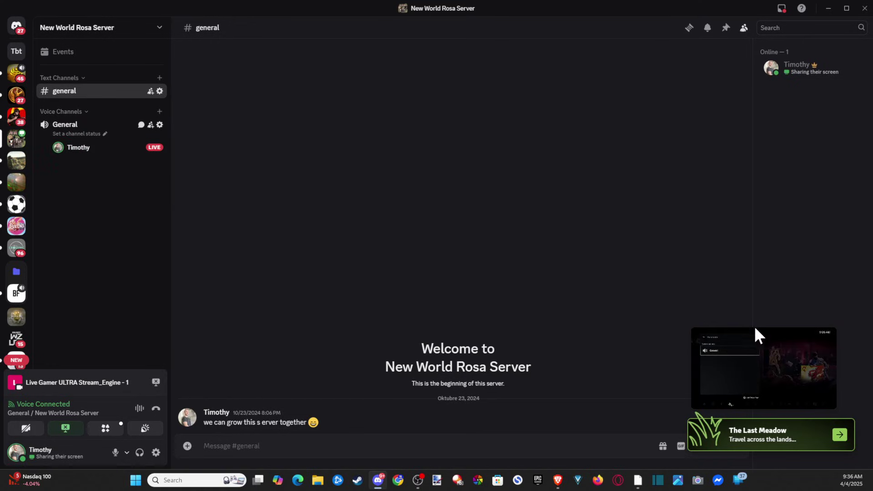
pyautogui.moveTo(771, 368)
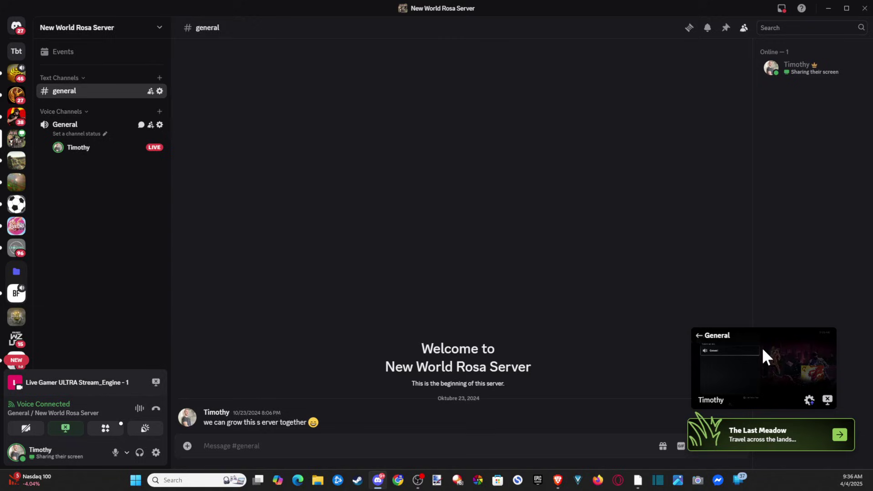